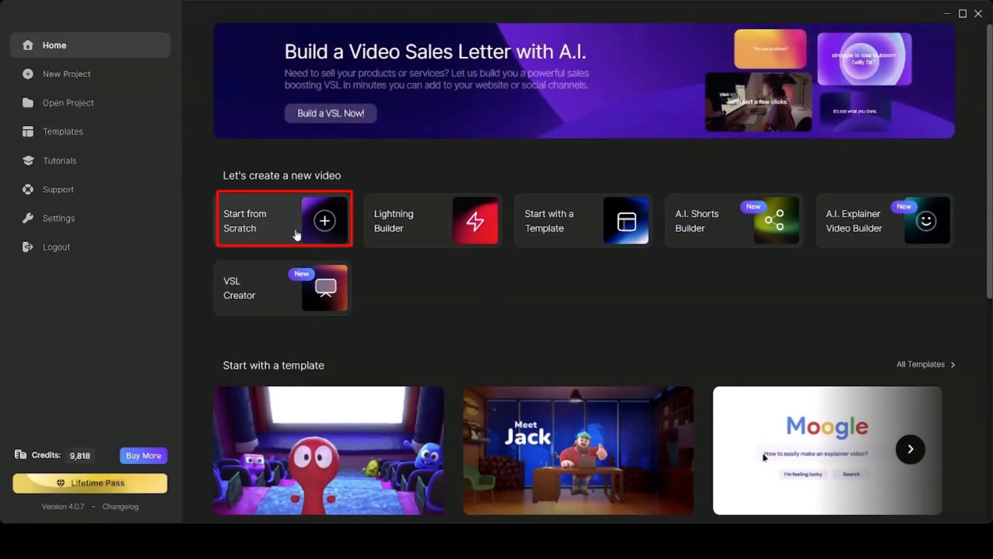
Start a new project from scratch and set the canvas color to grey 666262.
left_click(297, 235)
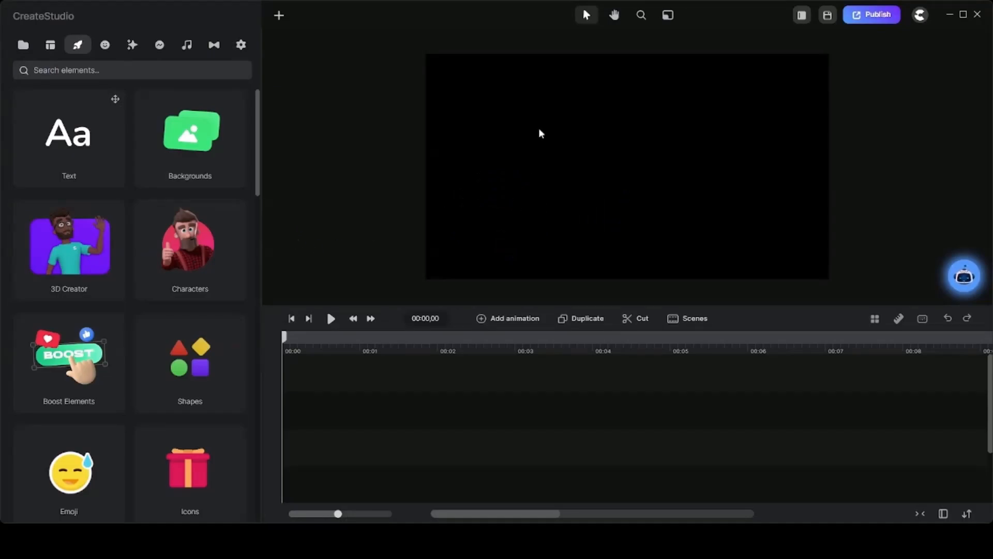
left_click(241, 45)
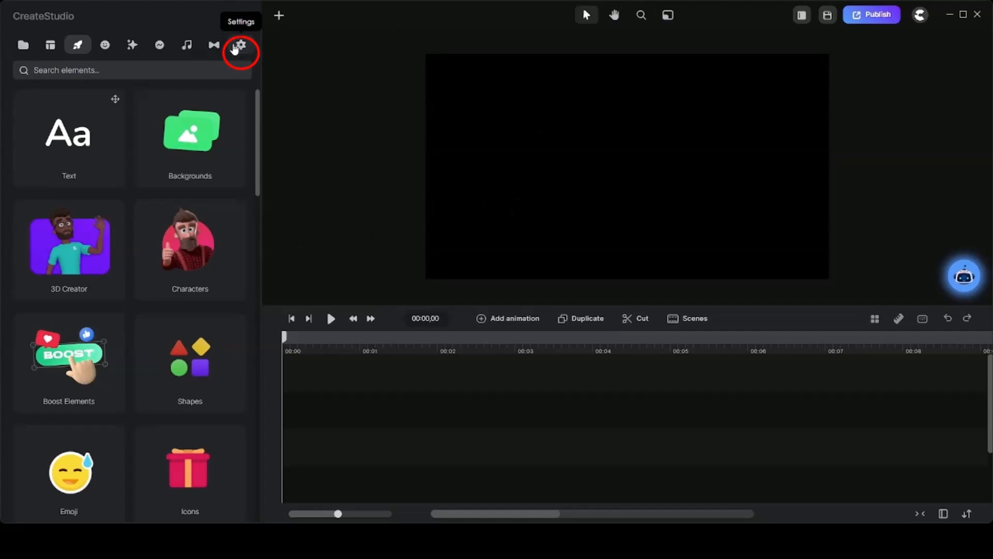
left_click(136, 106)
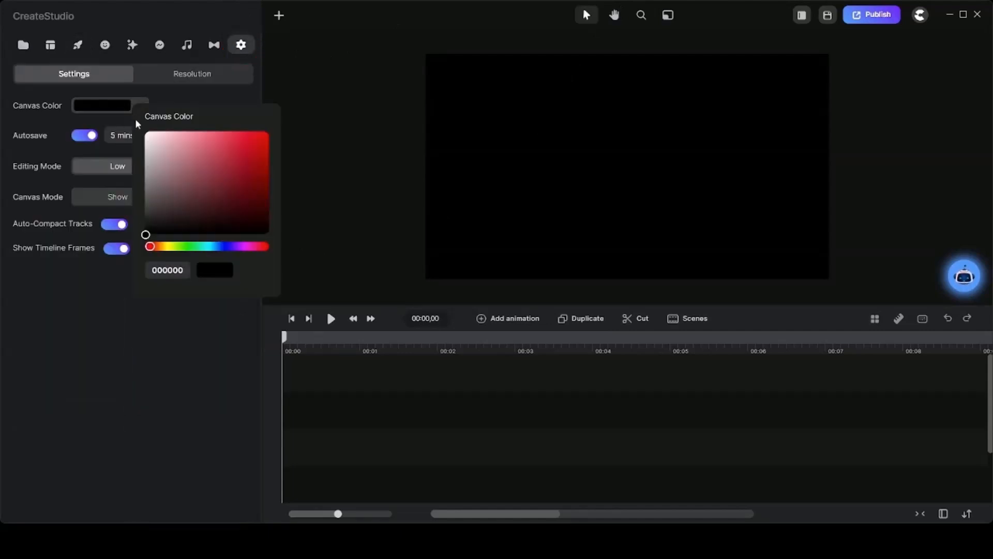
left_click(150, 190)
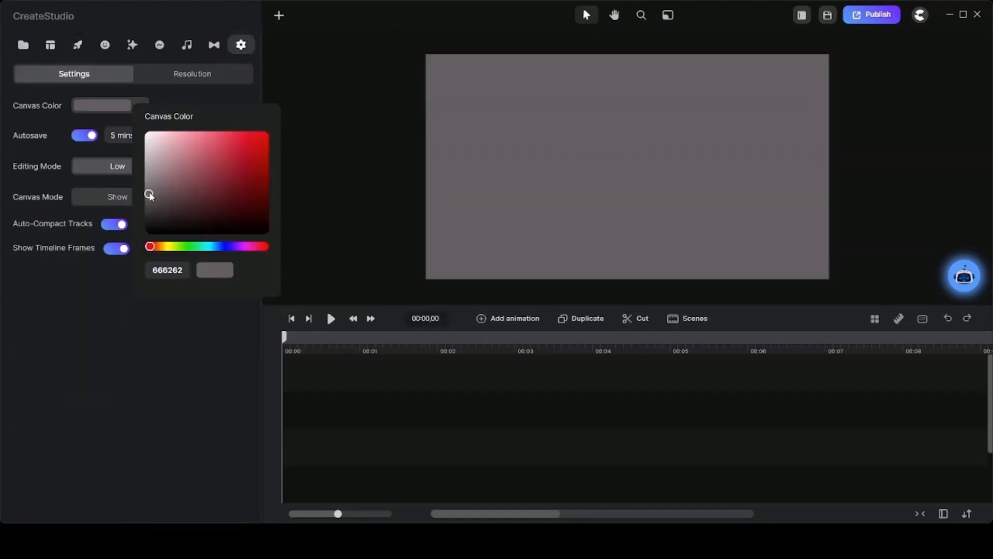
Add a rectangle shape to the canvas and duplicate its layer.
left_click(279, 15)
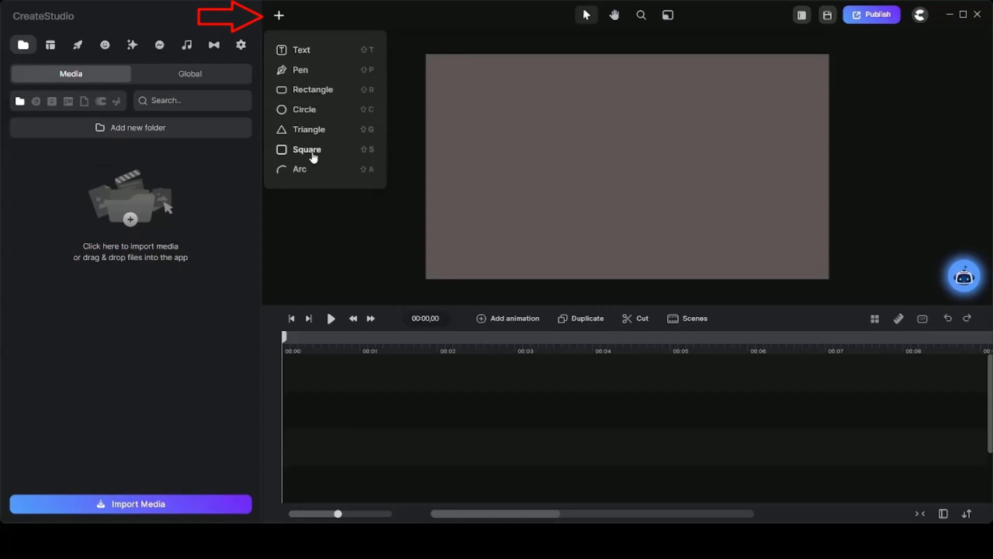
left_click(313, 92)
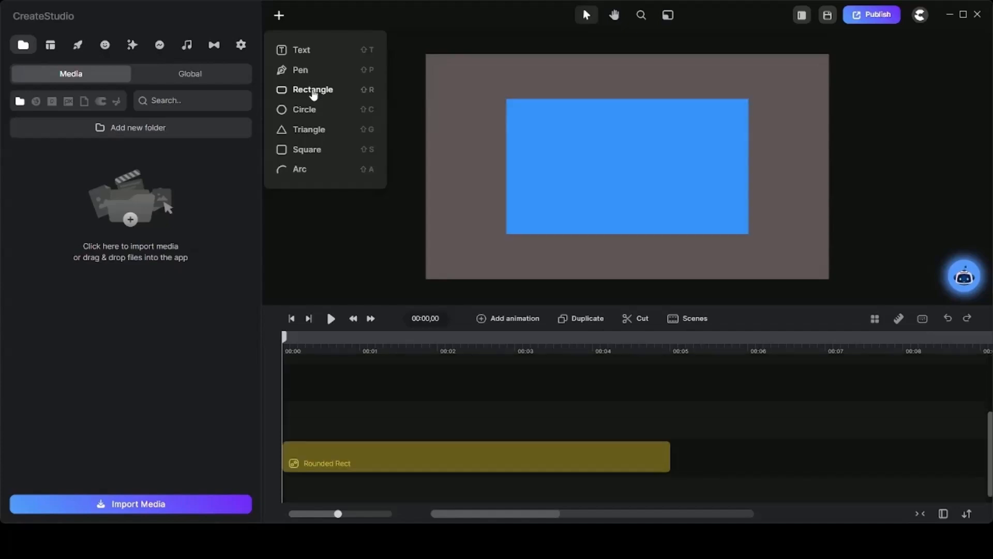
left_click(569, 445)
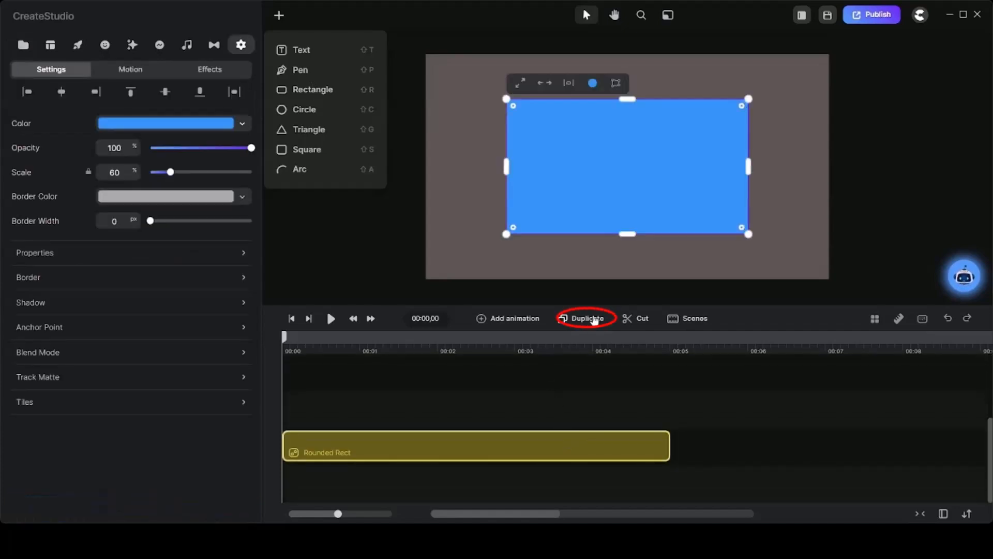
left_click(594, 319)
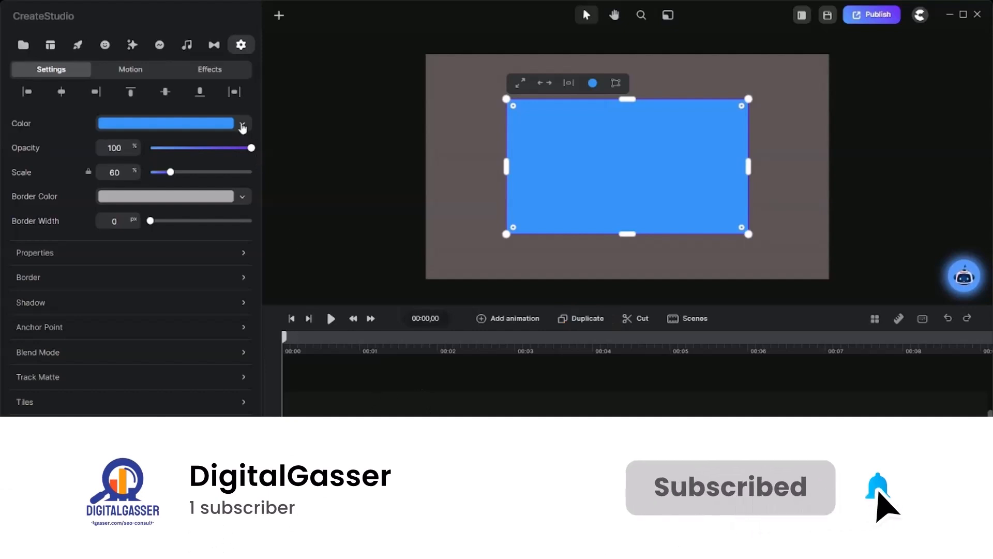
Fill the upper rectangle copy with black 000000 and give it a white border 20 px wide.
left_click(242, 124)
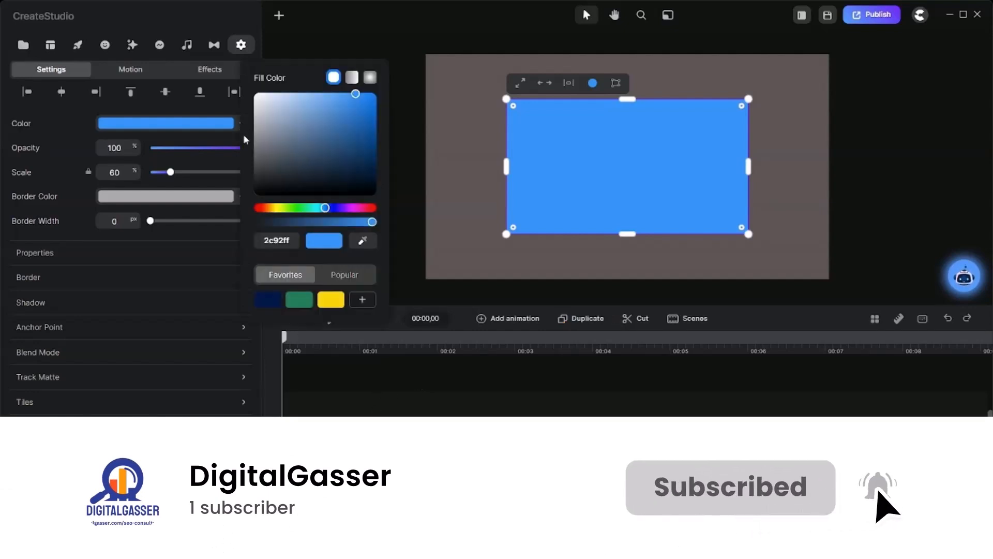
left_click(376, 197)
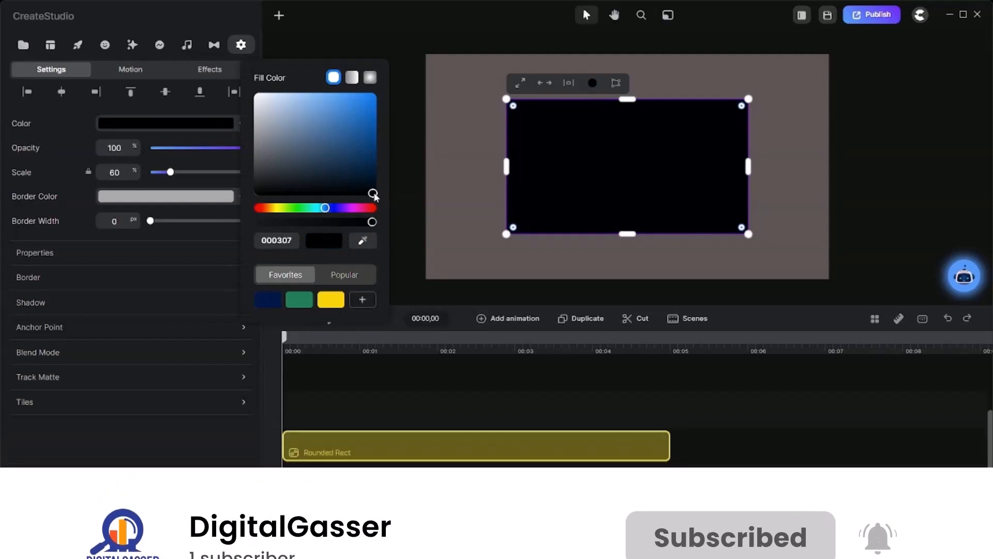
left_click(153, 199)
left_click(153, 199)
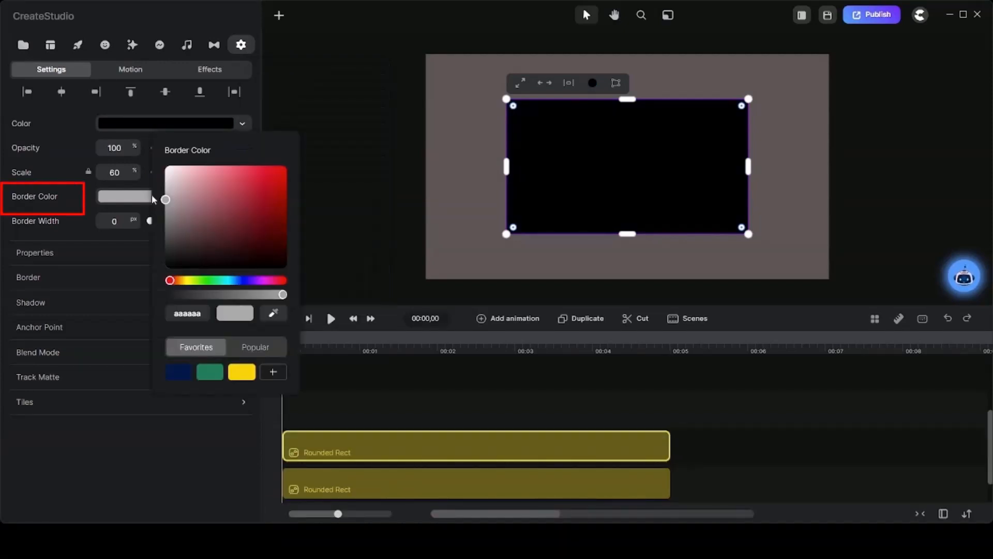
left_click_drag(166, 203, 165, 165)
left_click(122, 223)
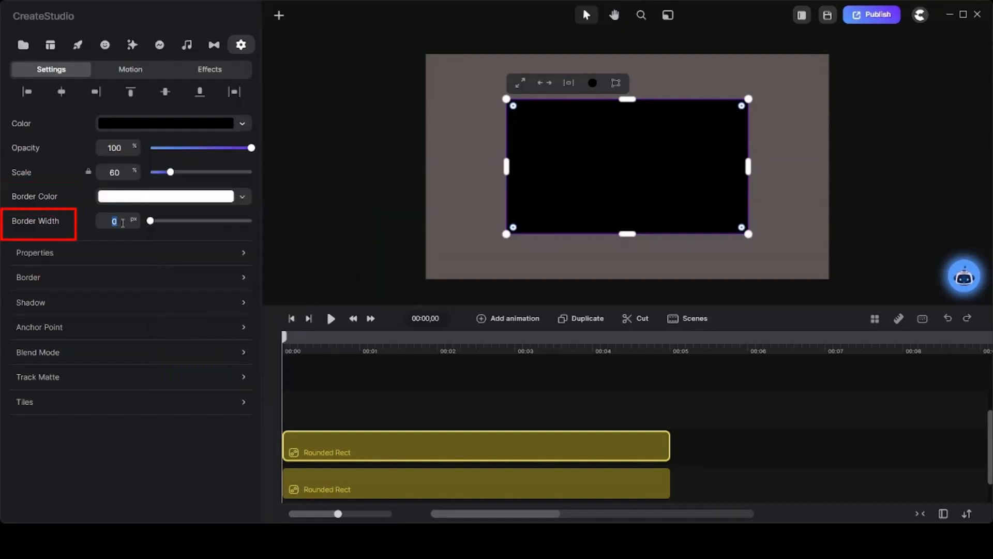
Rename the black rectangle's timeline layer as Black.
double_click(328, 445)
type("Black")
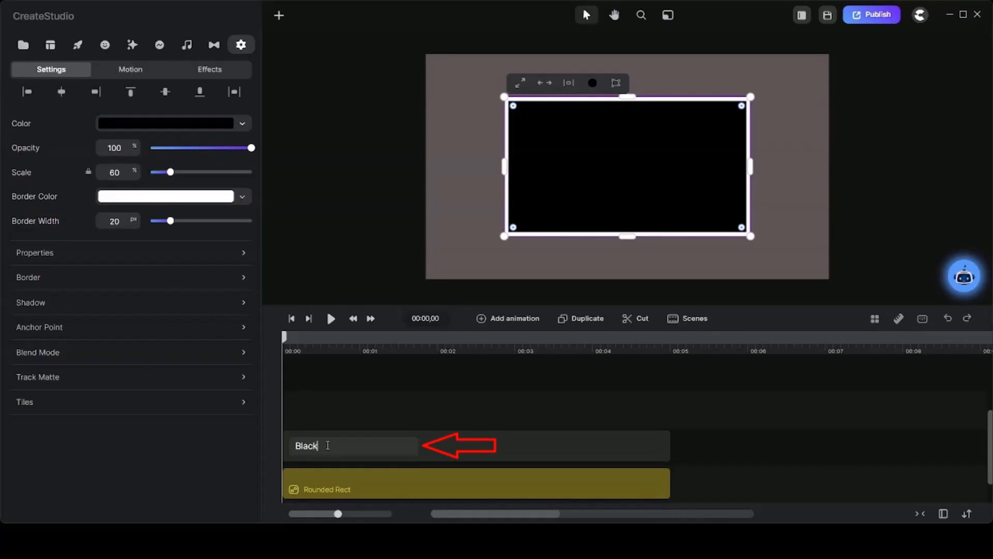
key("Return")
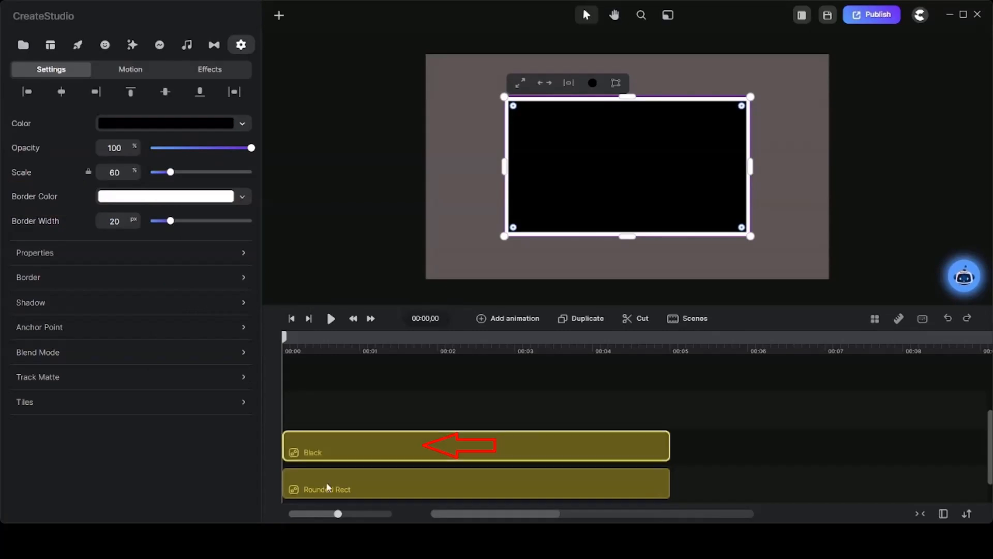
Change the fill color of the lower Rounded Rect layer to red ff0000.
left_click(328, 486)
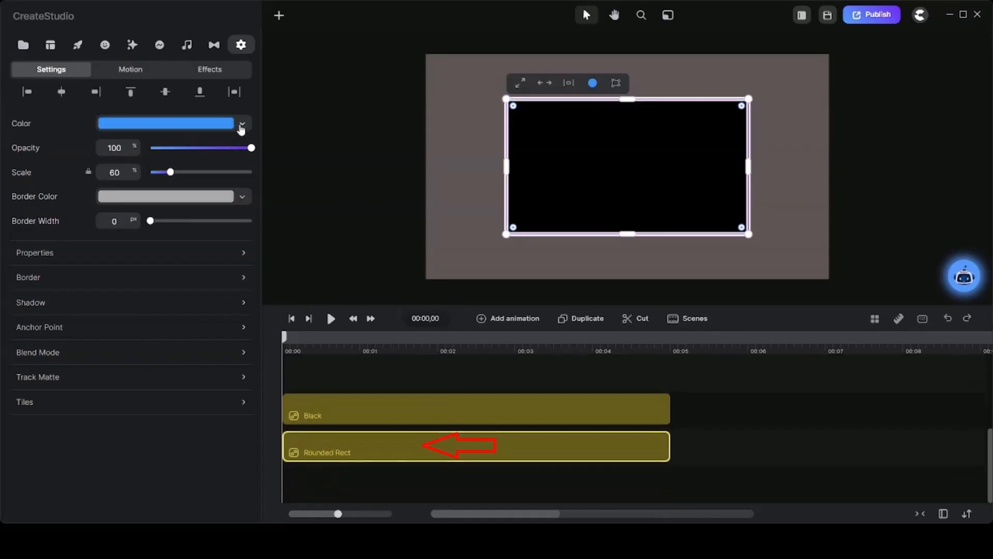
left_click(242, 126)
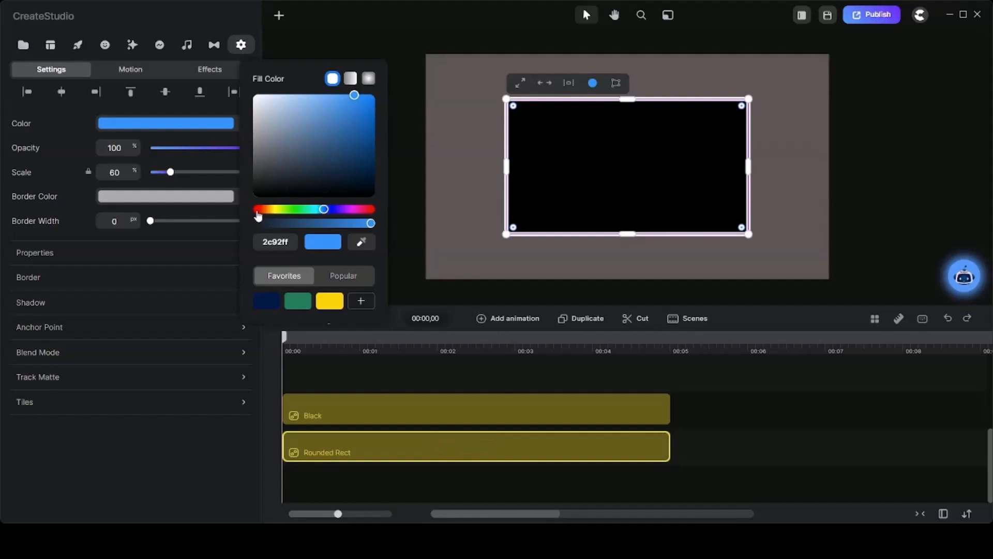
left_click(257, 210)
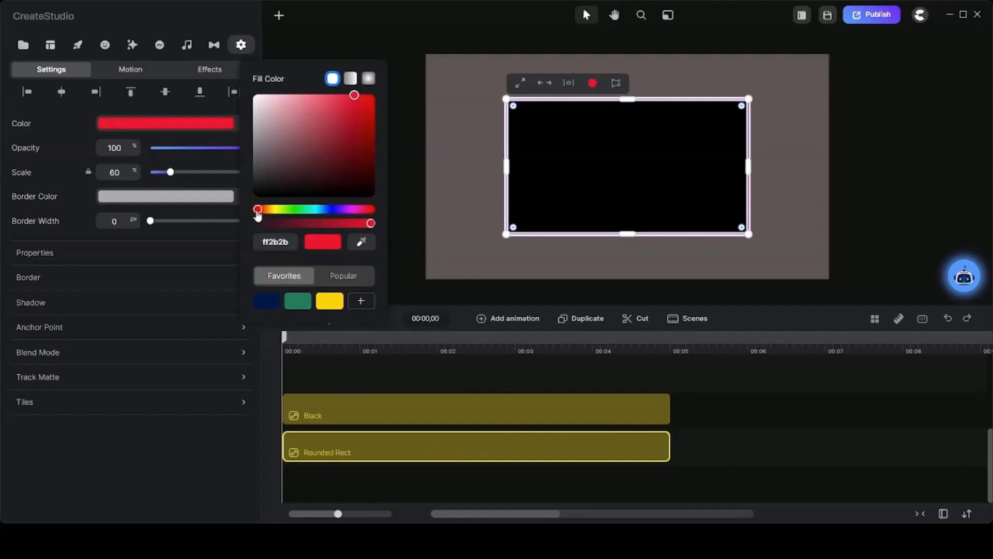
Set the Black layer as the track matte mask of the red Rounded Rect layer.
left_click(137, 376)
left_click(137, 376)
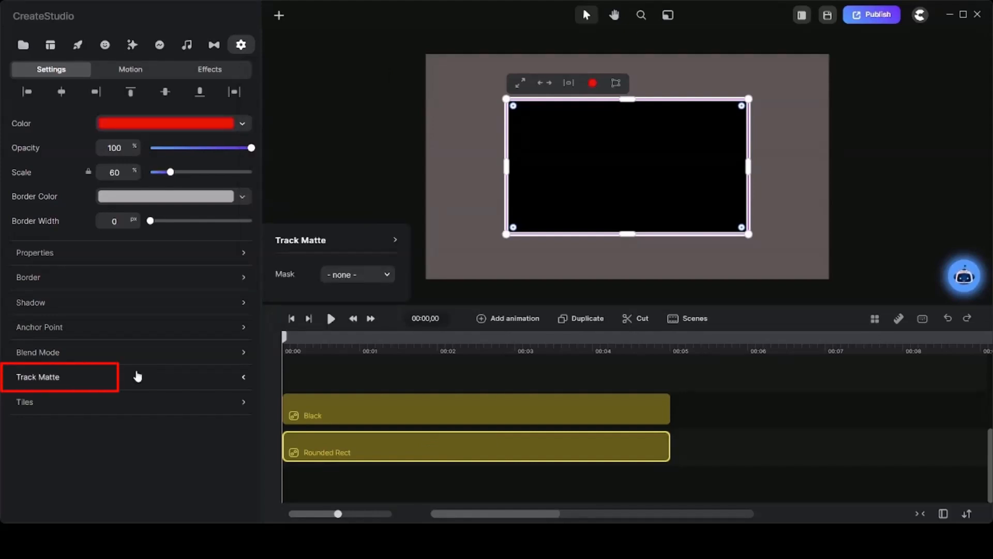
left_click(386, 276)
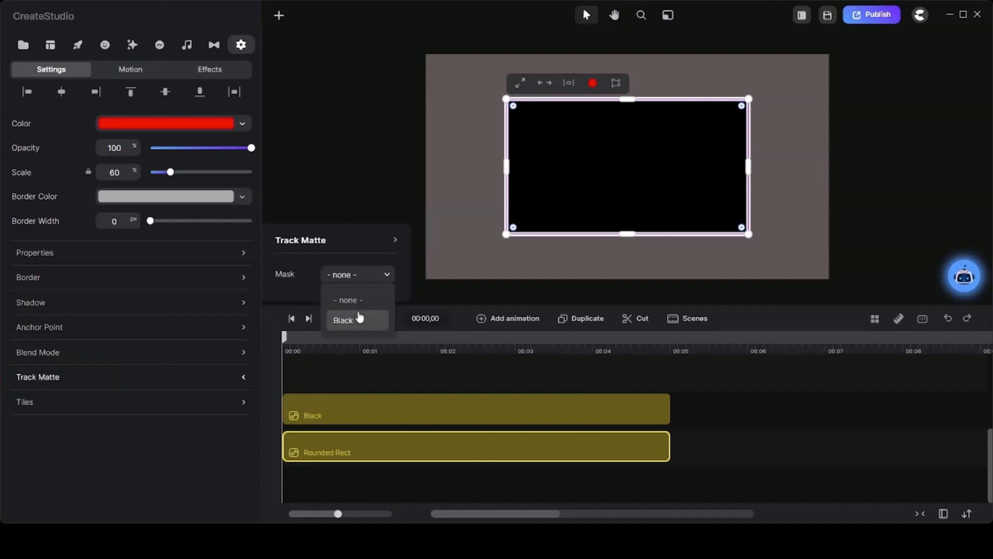
left_click(344, 320)
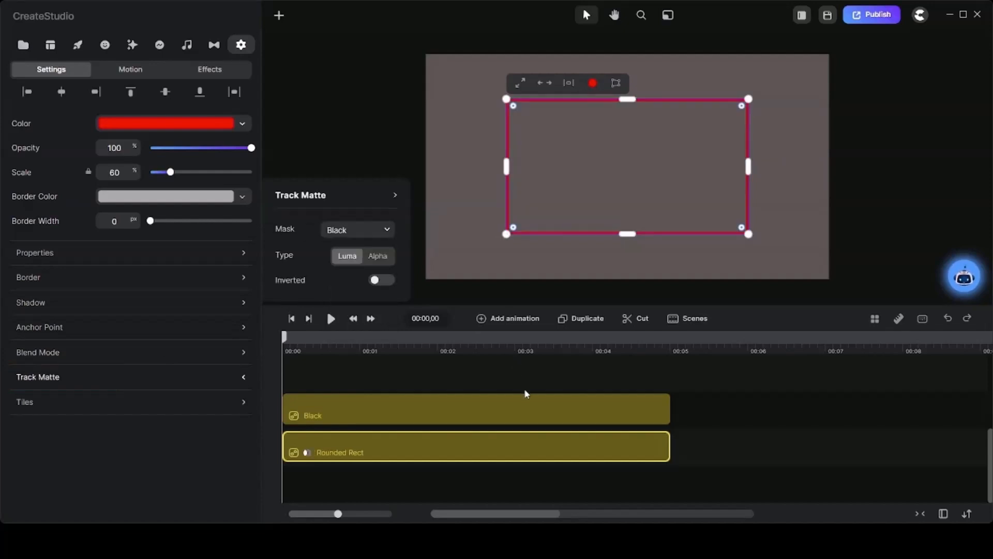
Group the Black and Rounded Rect layers, and squash the group vertically to test how its frame scales.
left_click_drag(526, 391, 539, 464)
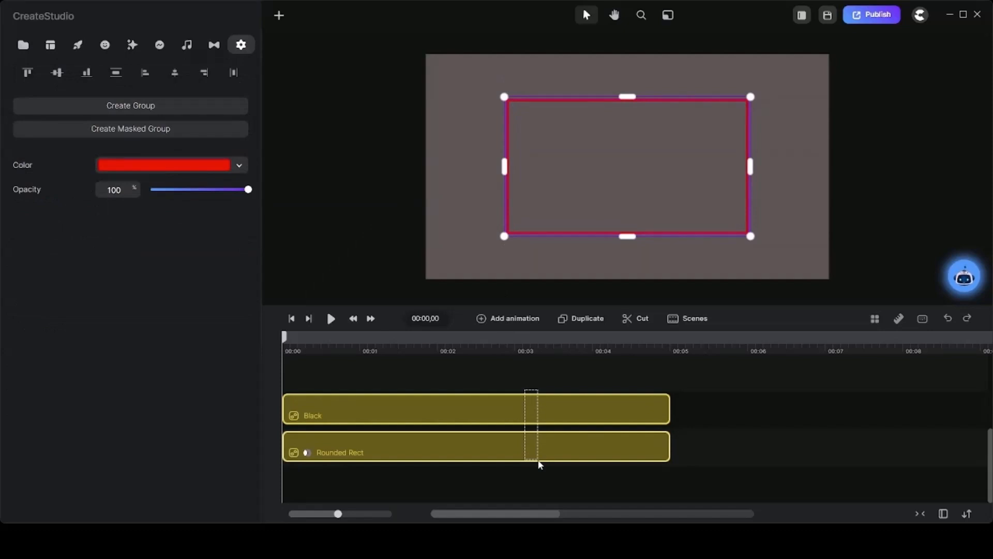
left_click(539, 464)
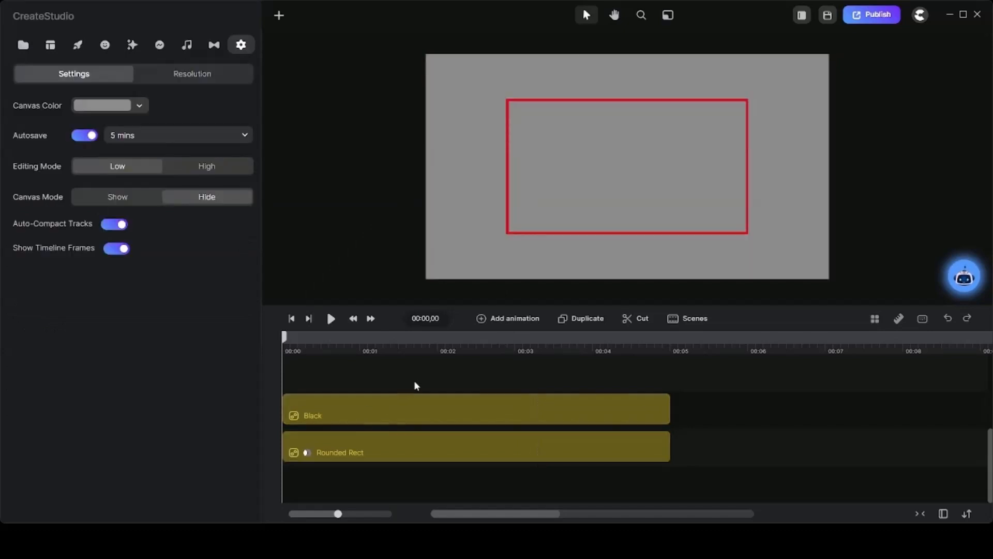
left_click_drag(418, 380, 423, 466)
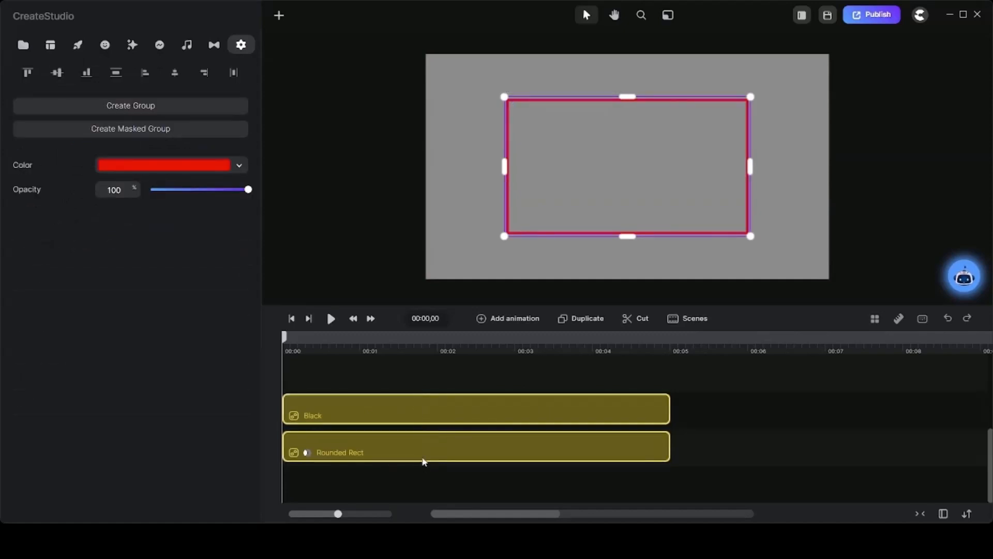
right_click(447, 413)
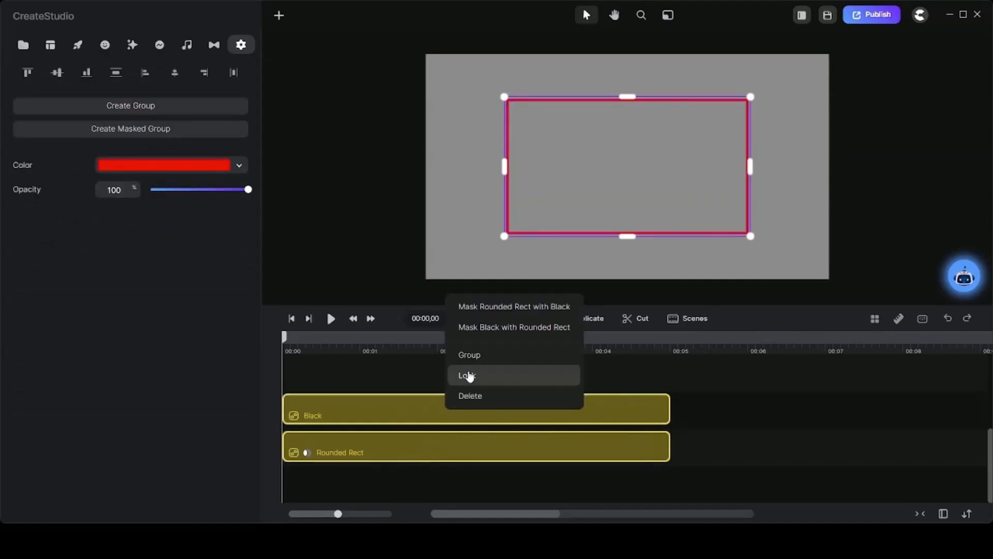
left_click(472, 356)
left_click_drag(627, 236, 623, 135)
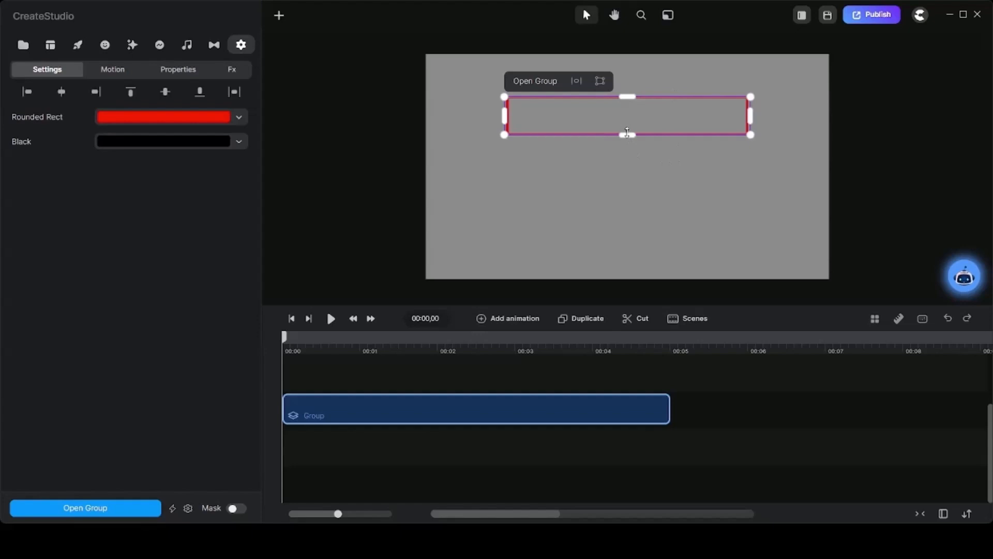
Inside the group, turn off Scale when in a group for the Black layer's border, and stretch the group vertically on the main timeline.
double_click(378, 406)
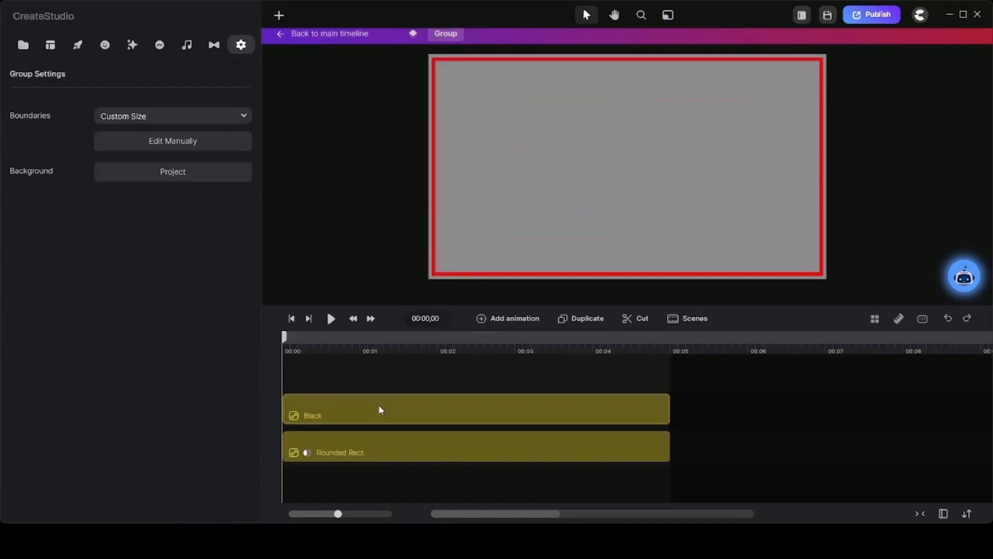
left_click(393, 452)
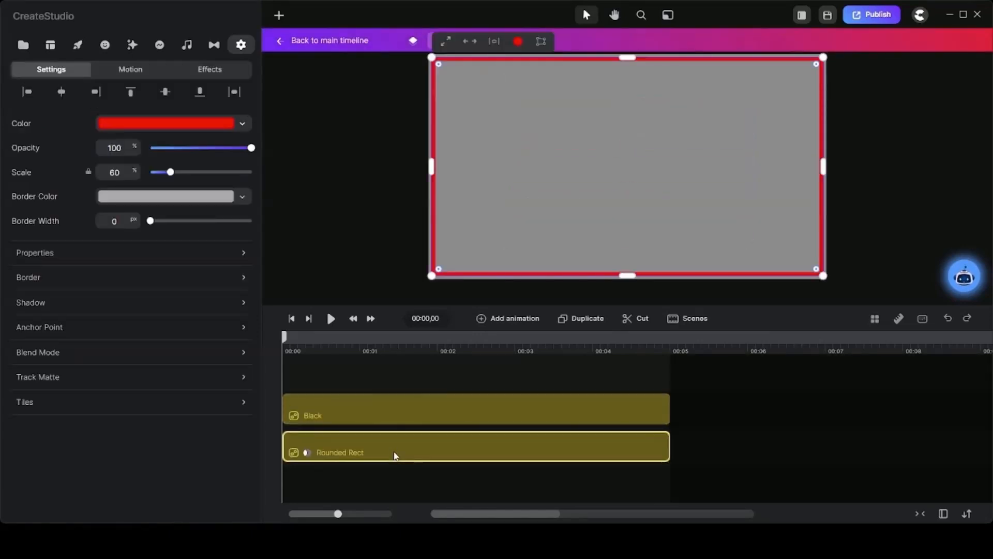
left_click(371, 417)
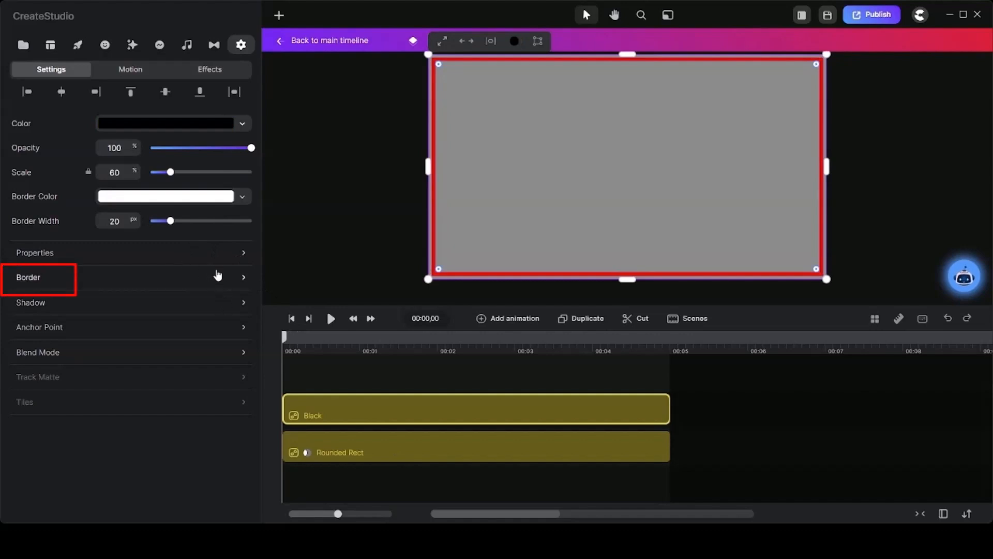
left_click(218, 275)
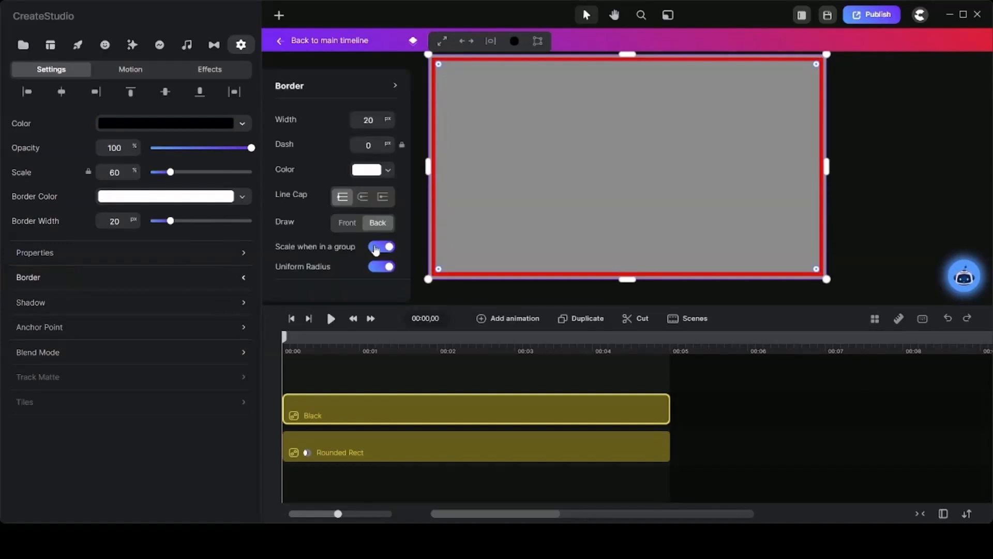
left_click(378, 248)
left_click_drag(621, 238, 497, 435)
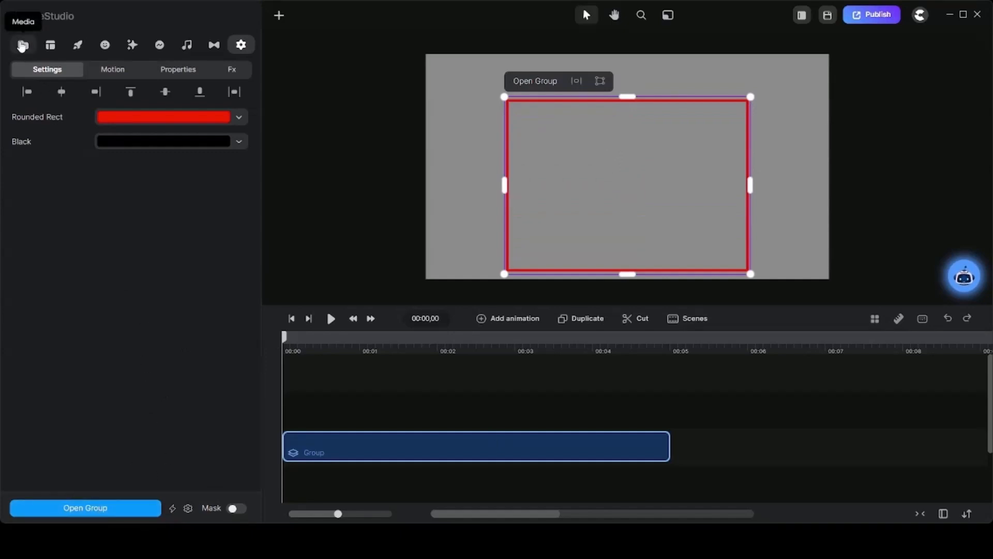
Open the group and apply the Doodle effect to the Rounded Rect layer.
left_click(21, 47)
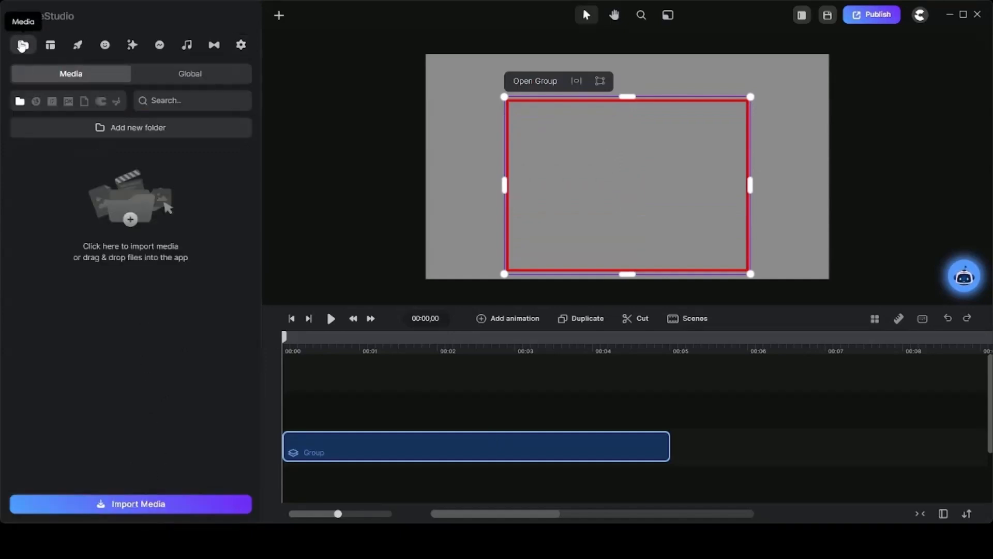
left_click(132, 45)
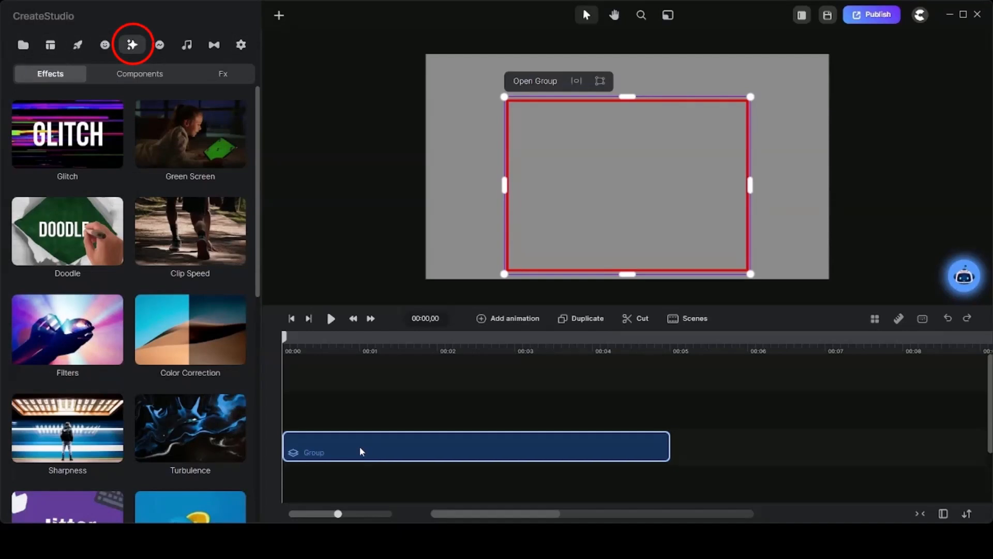
double_click(360, 449)
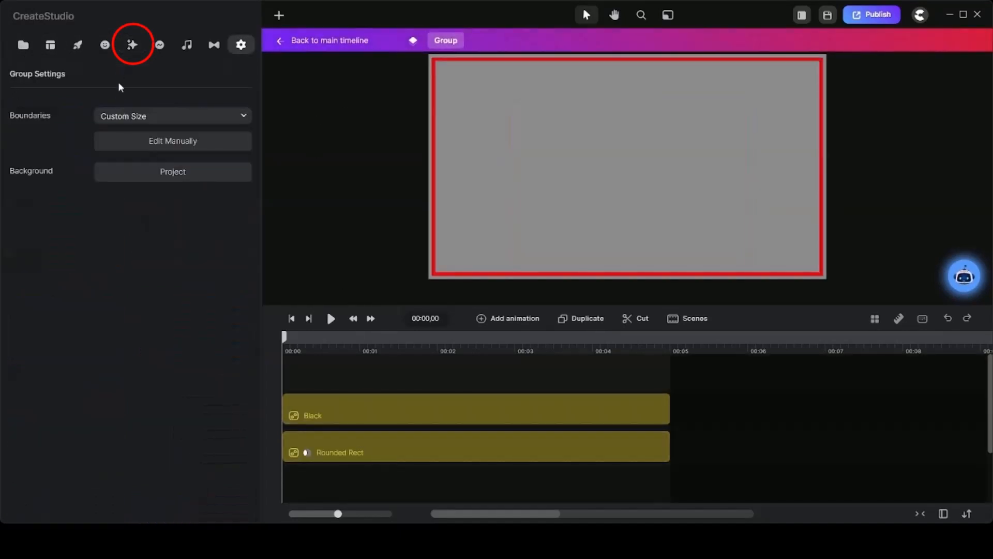
left_click(128, 50)
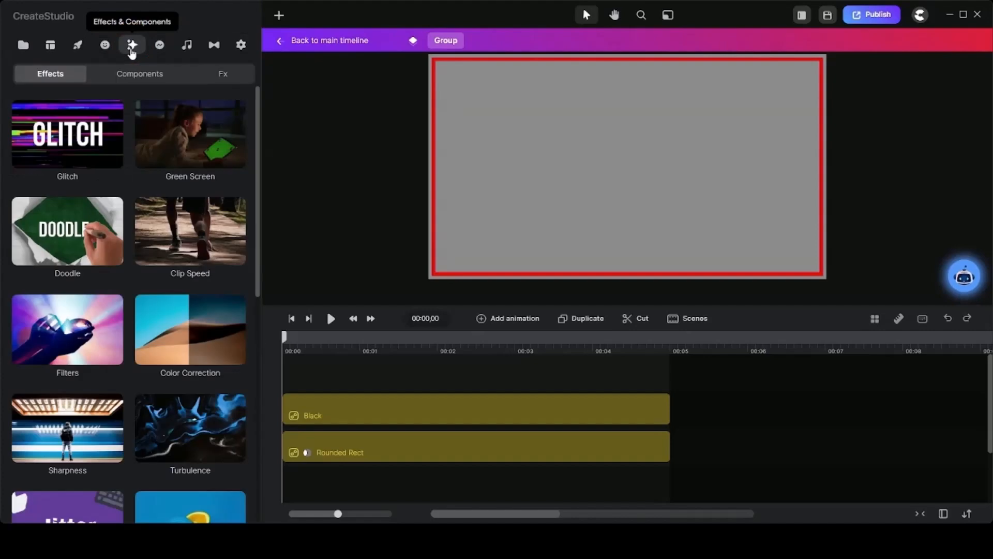
mouse_move(67, 233)
left_mouse_down()
mouse_move(166, 289)
mouse_move(332, 423)
mouse_move(361, 483)
left_mouse_up()
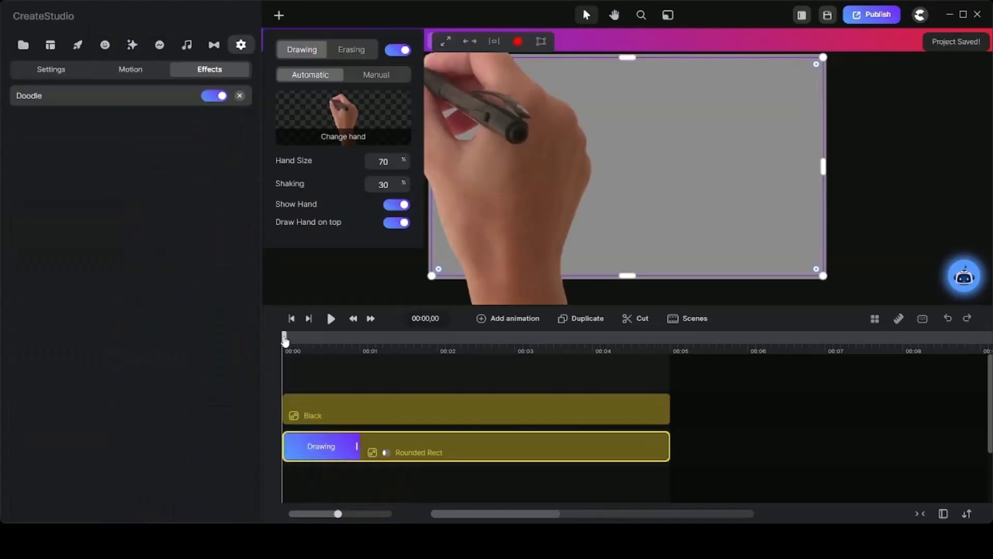
Turn off Show Hand and Draw Hand on top for the Rounded Rect's Drawing effect, and preview the start of the drawing.
mouse_move(284, 338)
left_mouse_down()
mouse_move(395, 369)
mouse_move(430, 366)
mouse_move(283, 368)
left_mouse_up()
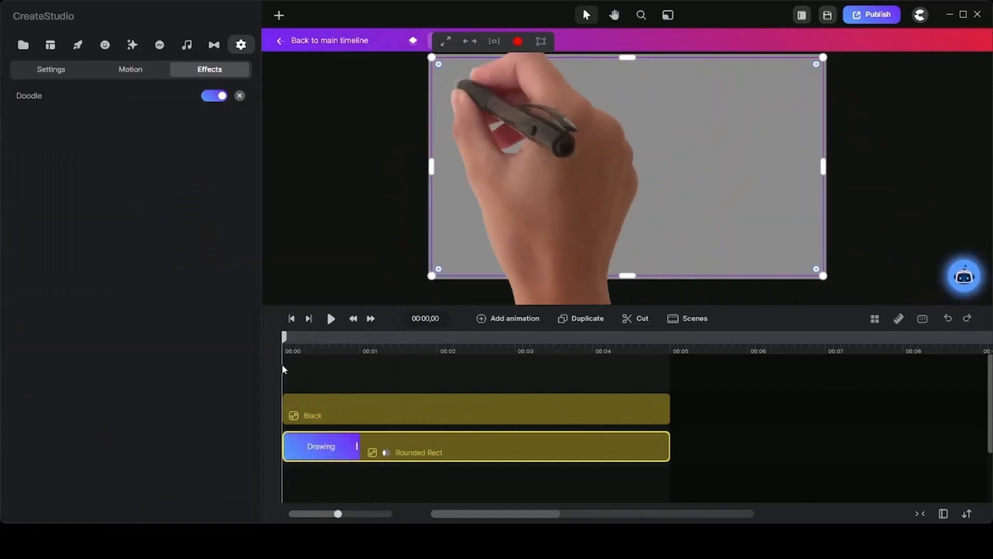
left_click(316, 449)
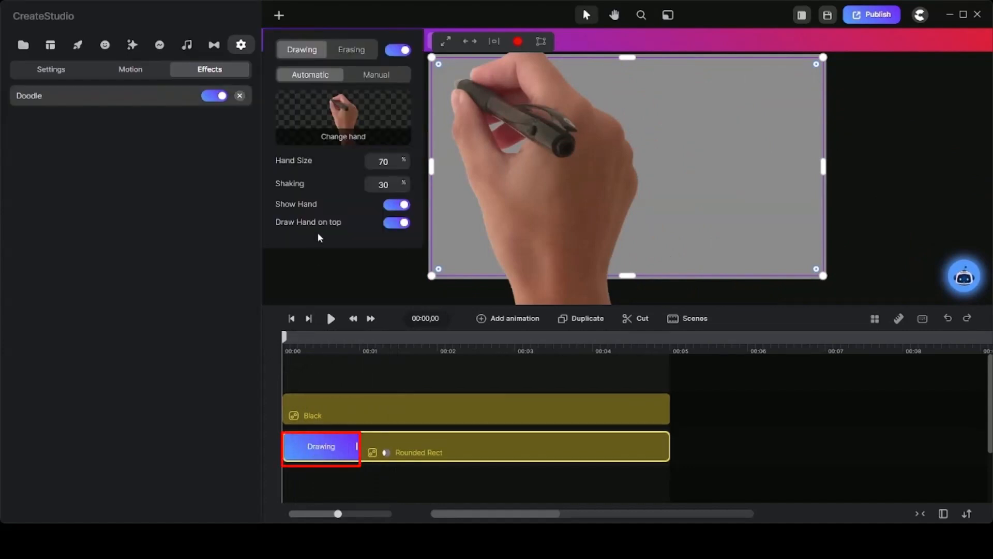
left_click(392, 207)
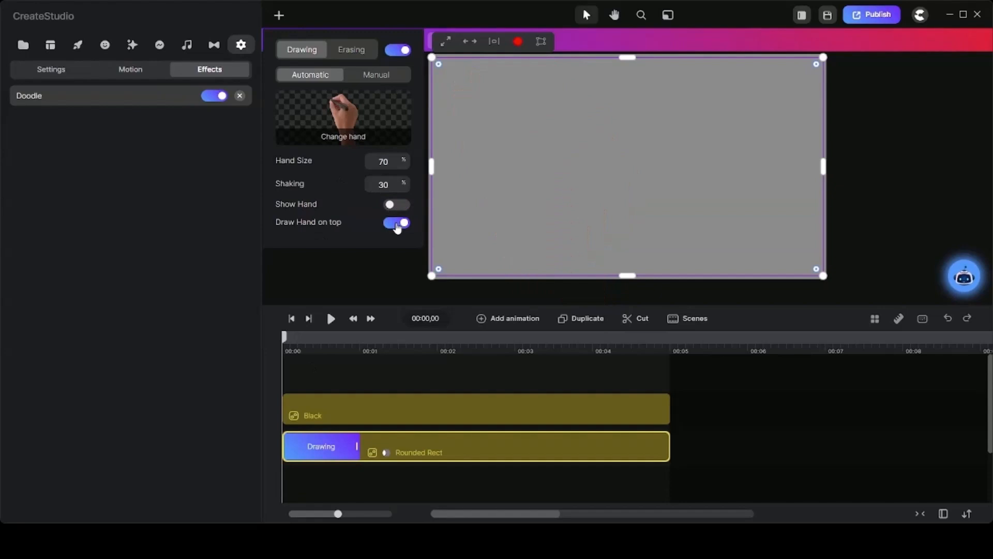
left_click(397, 228)
mouse_move(287, 342)
left_mouse_down()
mouse_move(365, 347)
mouse_move(299, 358)
left_mouse_up()
Switch the Drawing effect to Manual and clear its existing path.
left_click(325, 446)
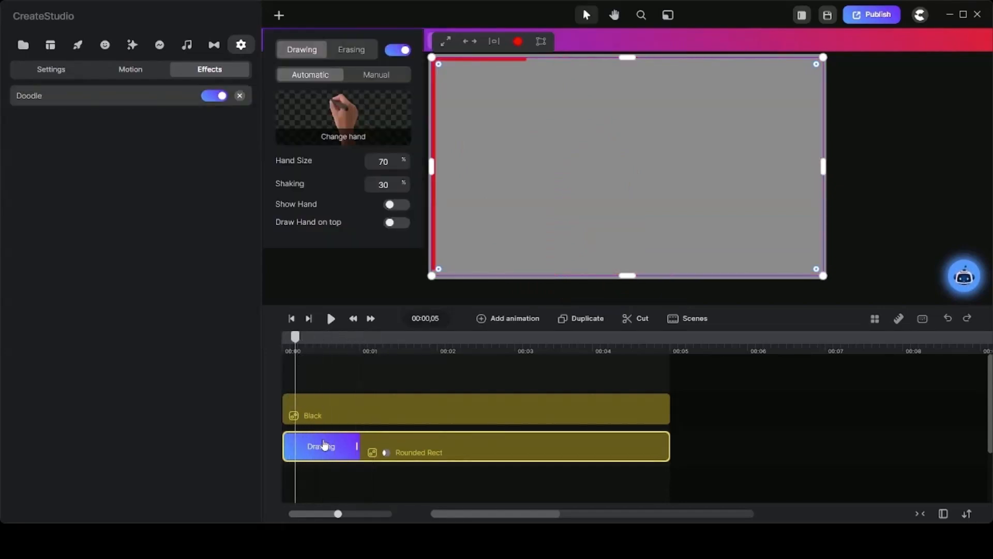
left_click(380, 76)
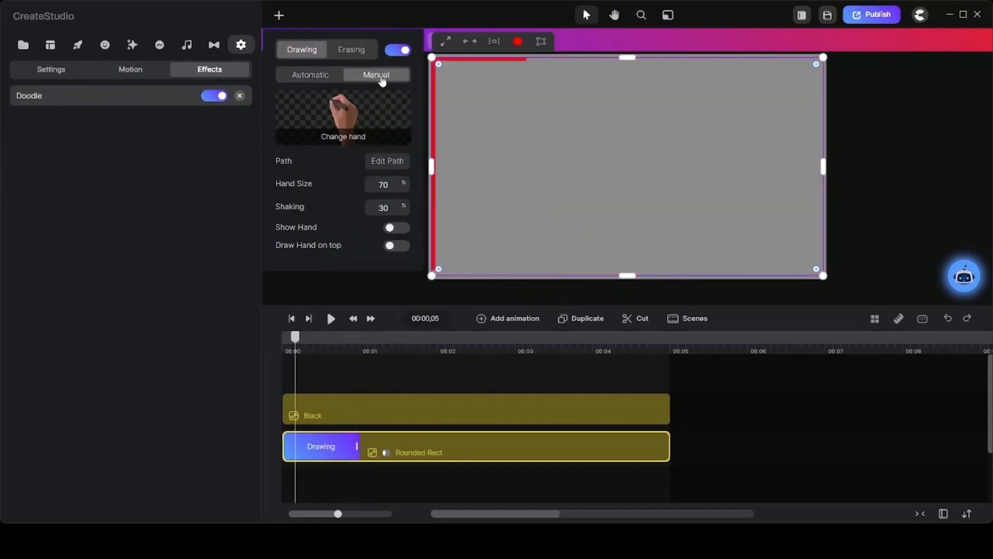
left_click(398, 162)
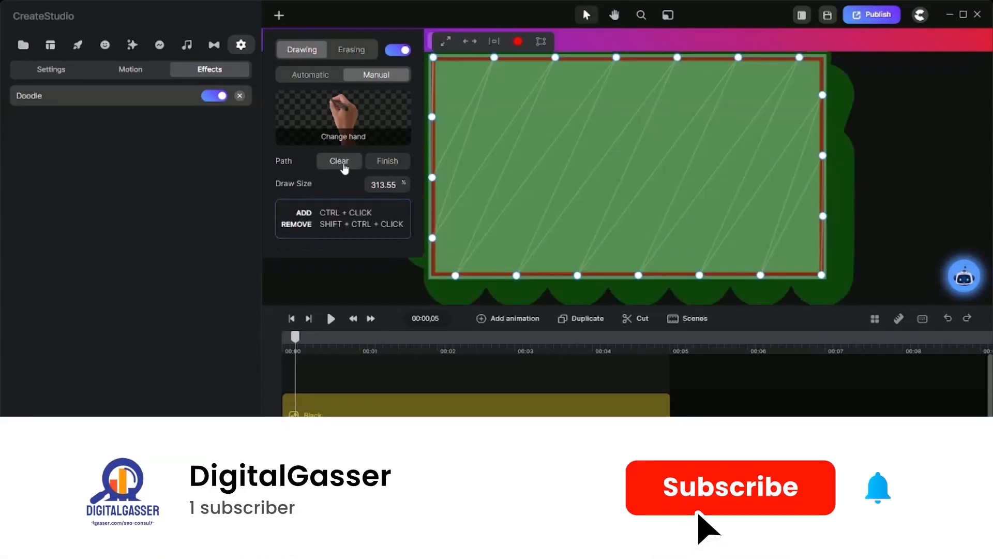
left_click(340, 162)
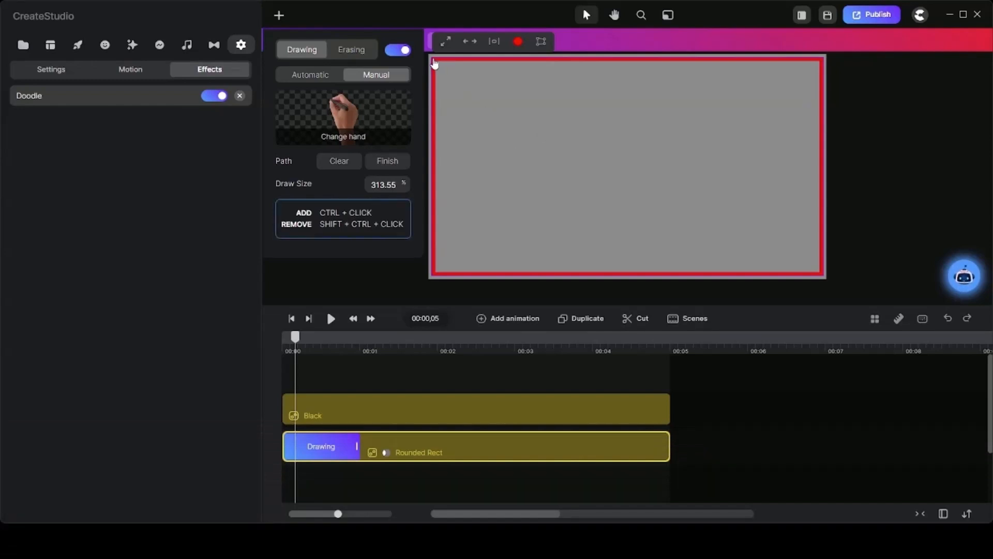
Trace a counterclockwise path around the frame's corners from the upper-left, overlapping partway down the left edge, preview it and return to the main timeline.
left_click(433, 58, "ctrl")
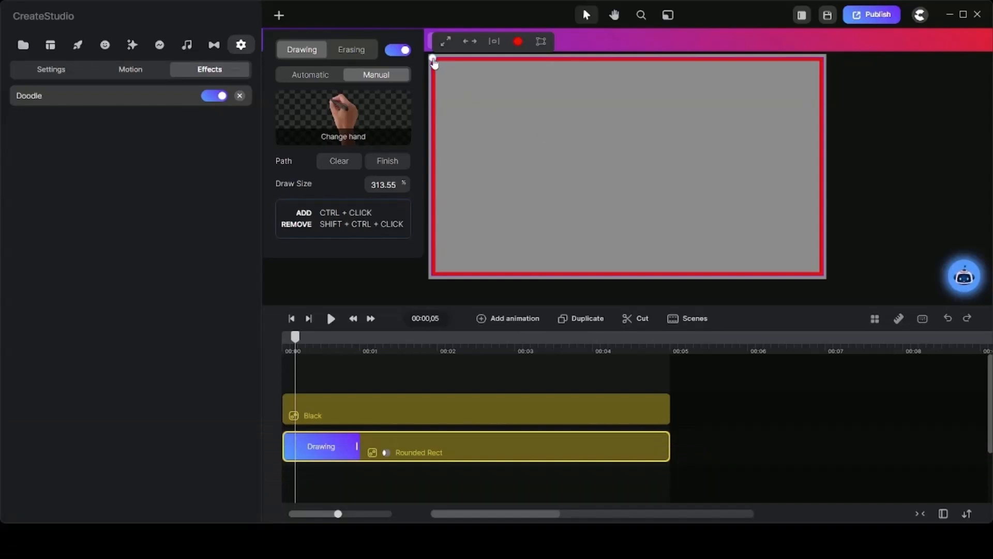
left_click(434, 272, "ctrl")
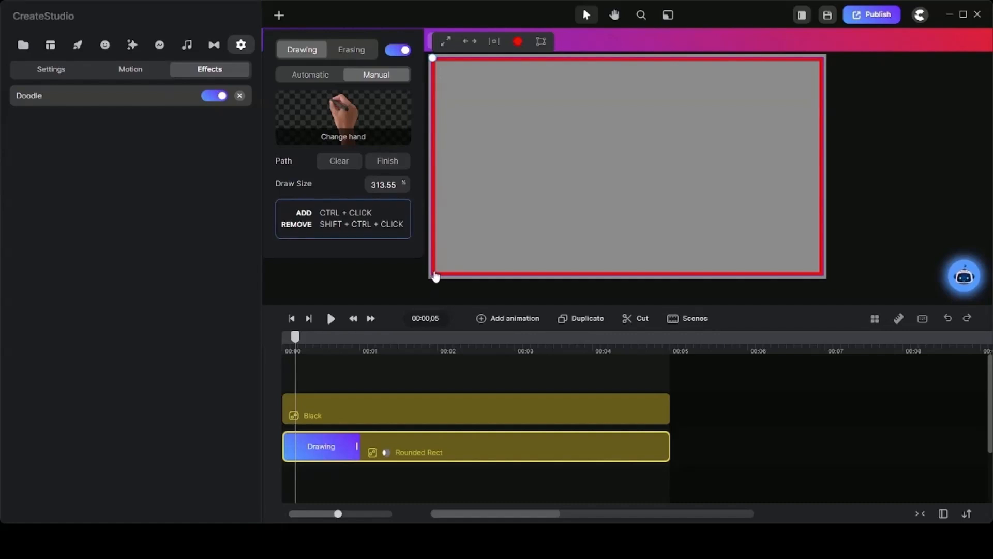
left_click(821, 274, "ctrl")
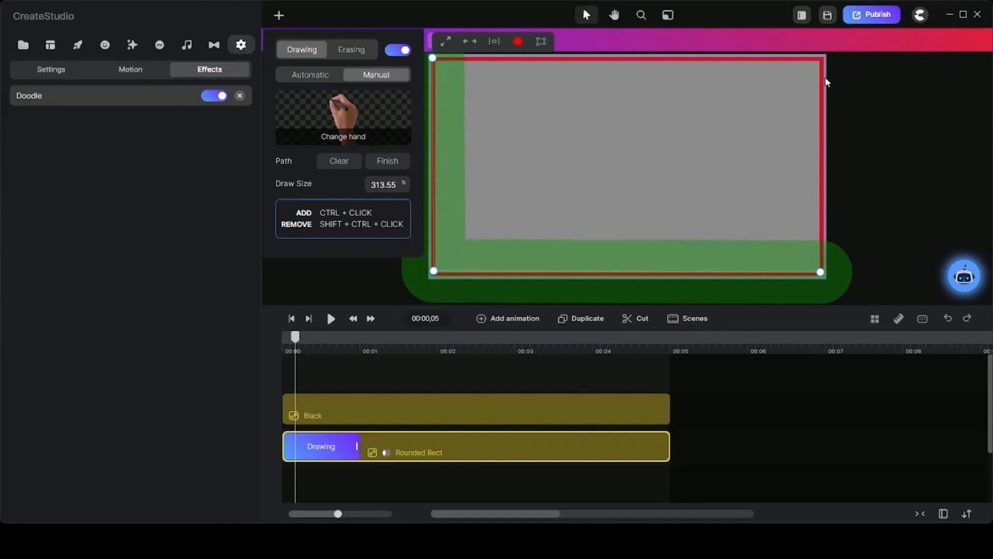
left_click(821, 61, "ctrl")
left_click(436, 64, "ctrl")
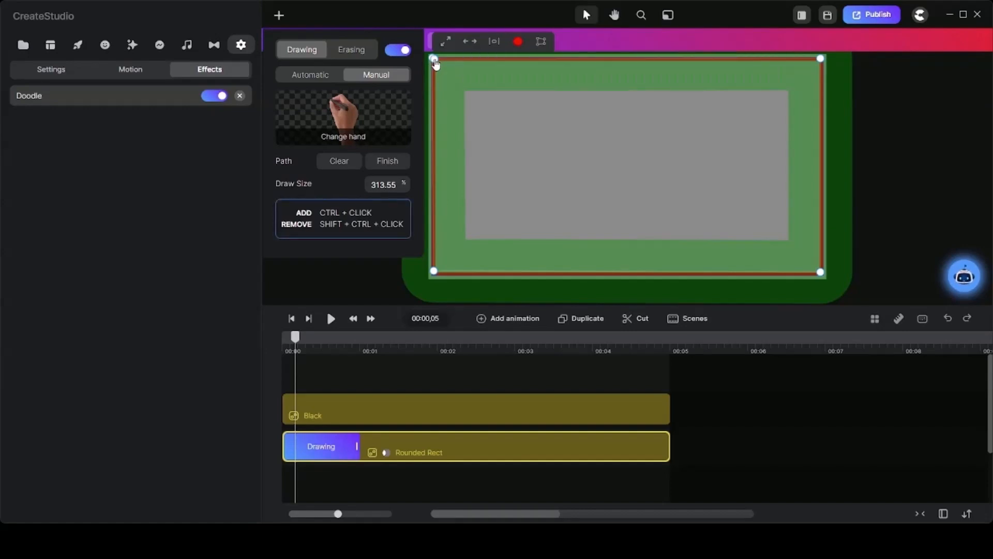
left_click(434, 119, "ctrl")
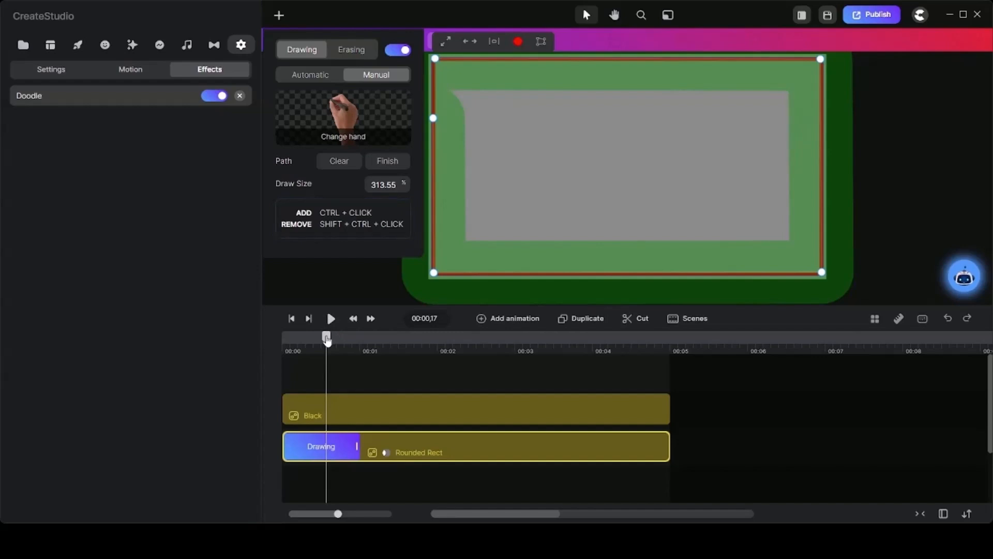
mouse_move(326, 337)
left_mouse_down()
mouse_move(269, 337)
mouse_move(385, 339)
left_mouse_up()
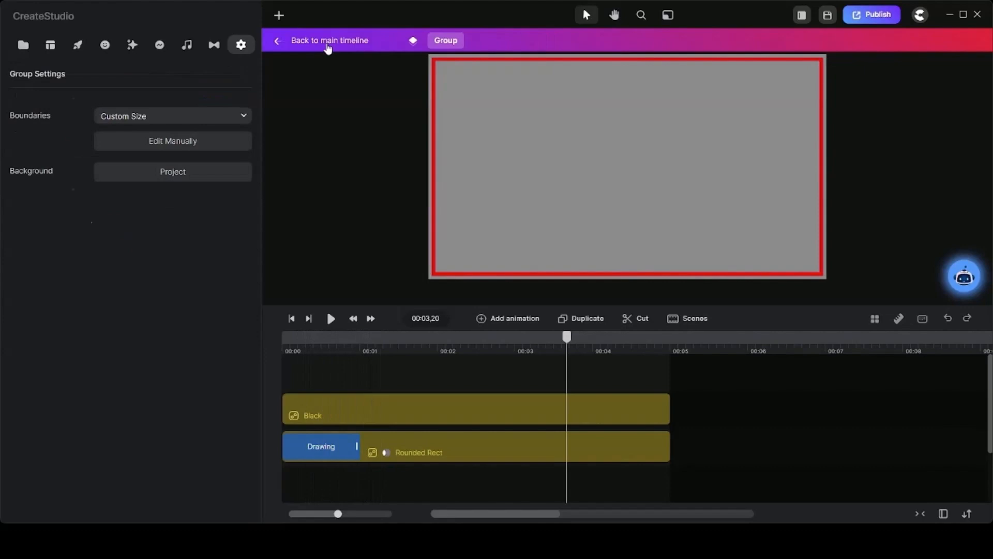
left_click(328, 47)
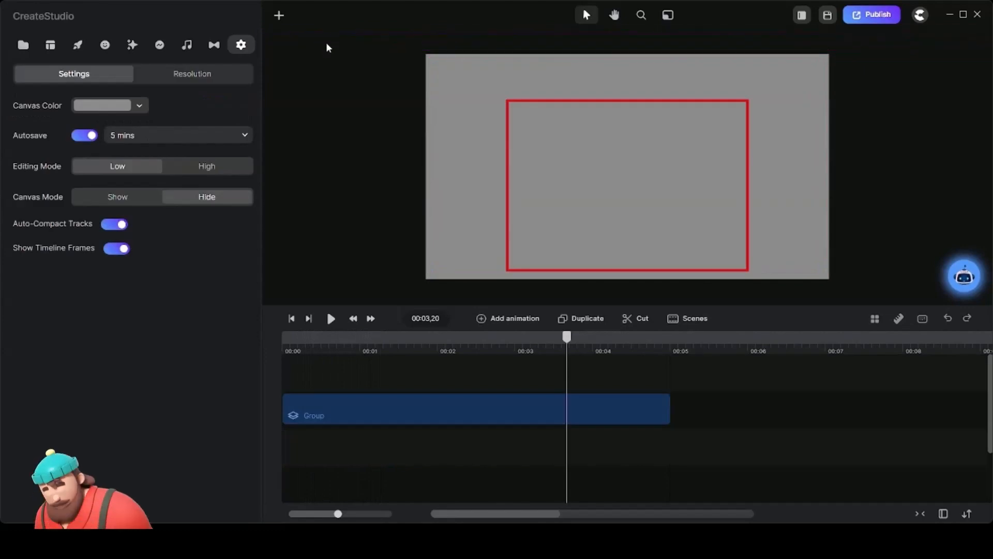
Rename the group on the main timeline as Box Animation.
right_click(424, 408)
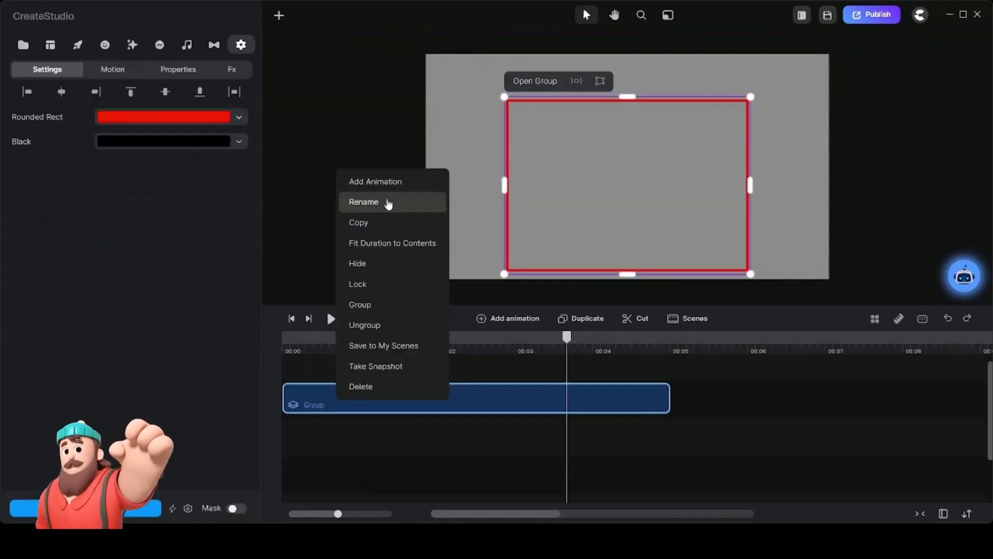
left_click(388, 200)
type("Box Dra")
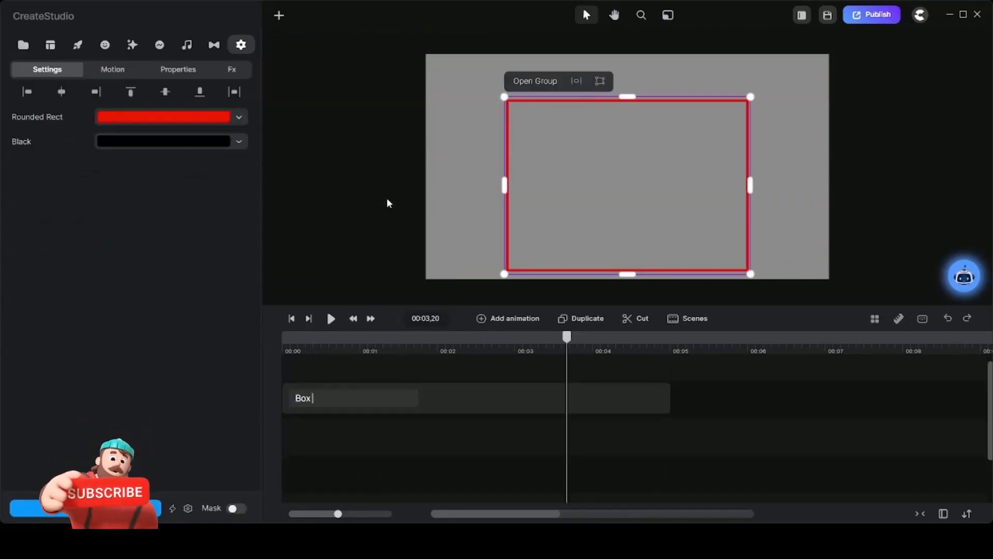
key("BackSpace")
key("BackSpace")
key("BackSpace")
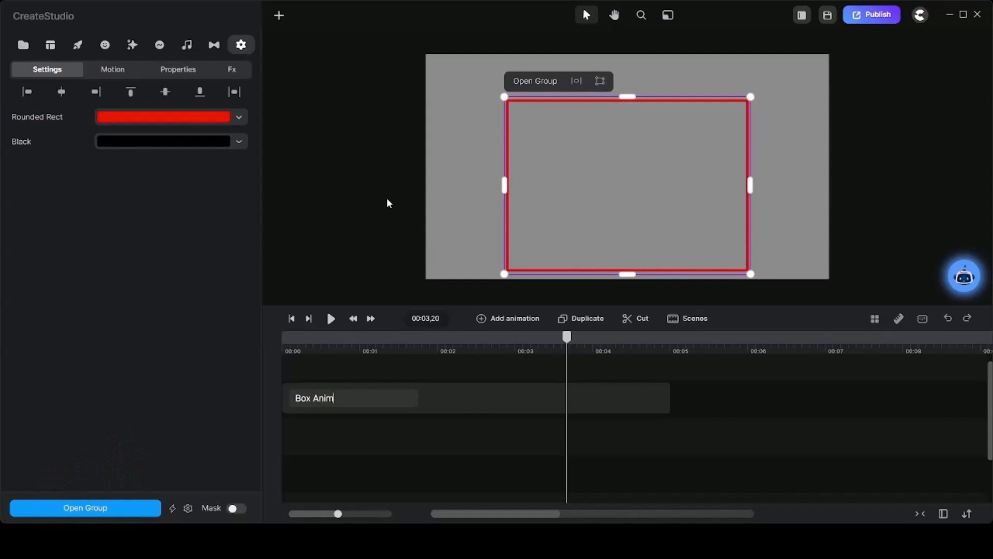
key("Return")
Save the Box Animation group to My Scenes.
right_click(421, 396)
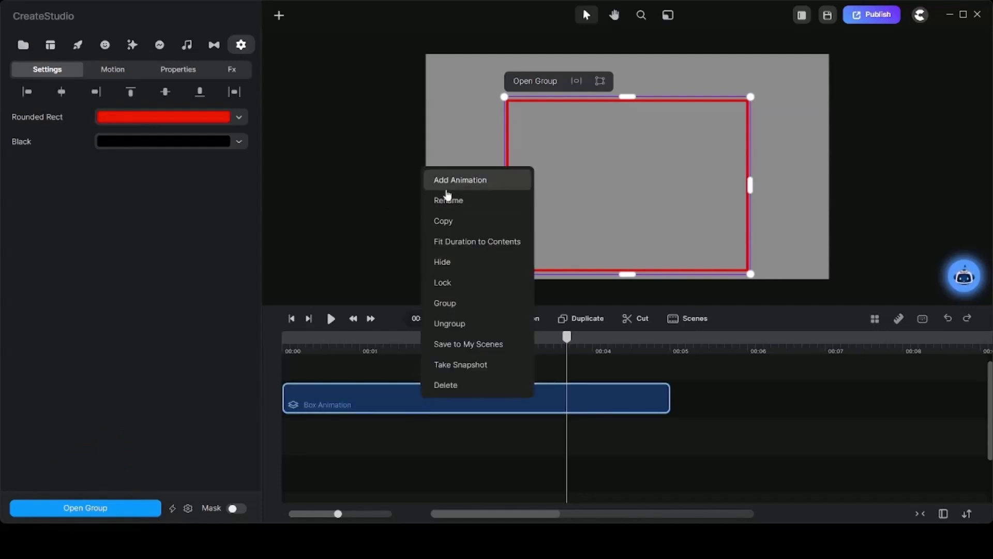
left_click(453, 343)
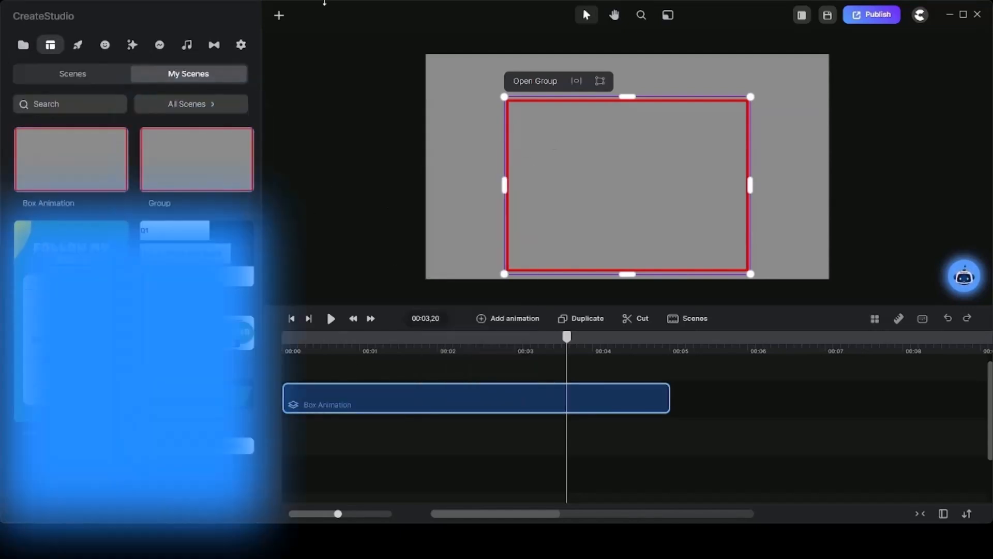
left_click(312, 423)
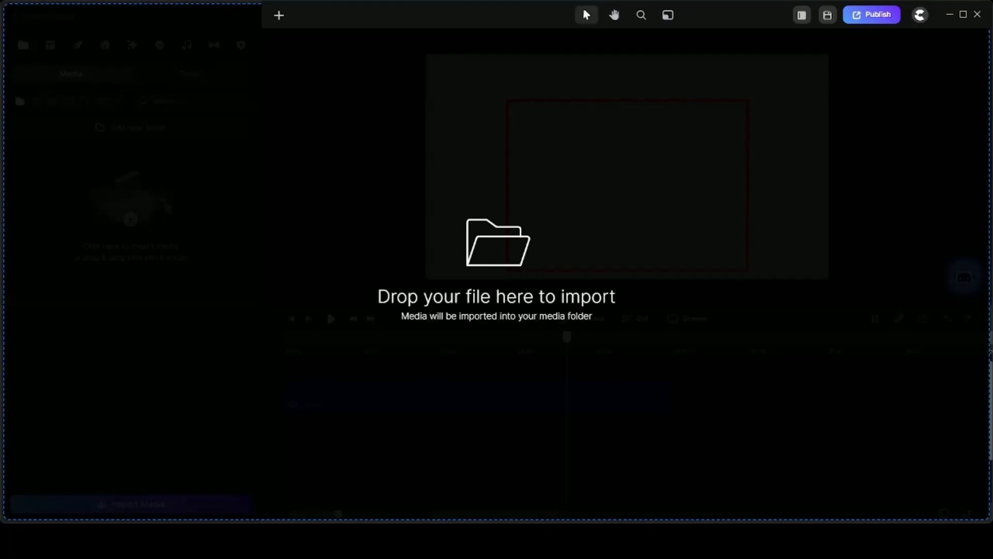
Import the infographic images into the project media and place the four-card image on the track above Box Animation, starting at 00:00.
left_click_drag(497, 280, 56, 297)
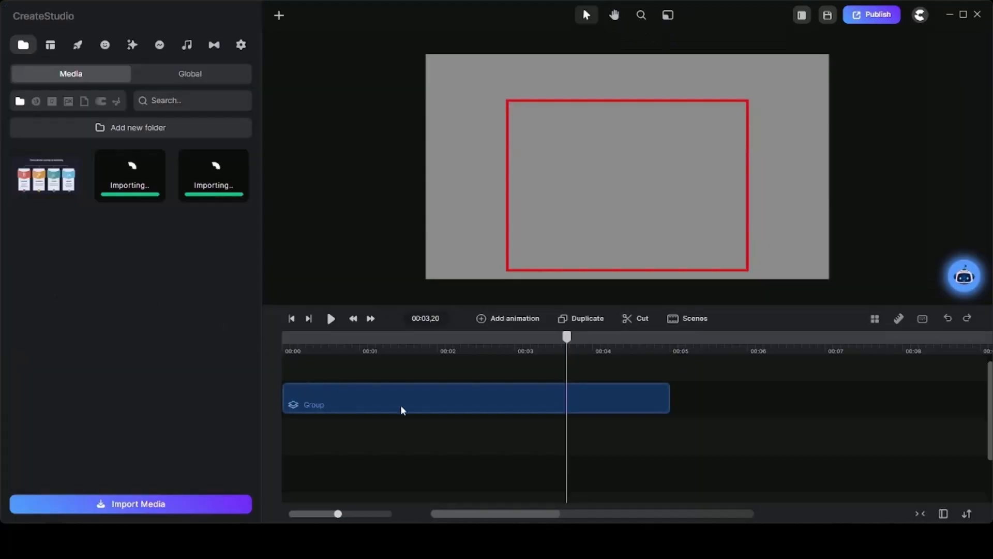
left_click(25, 45)
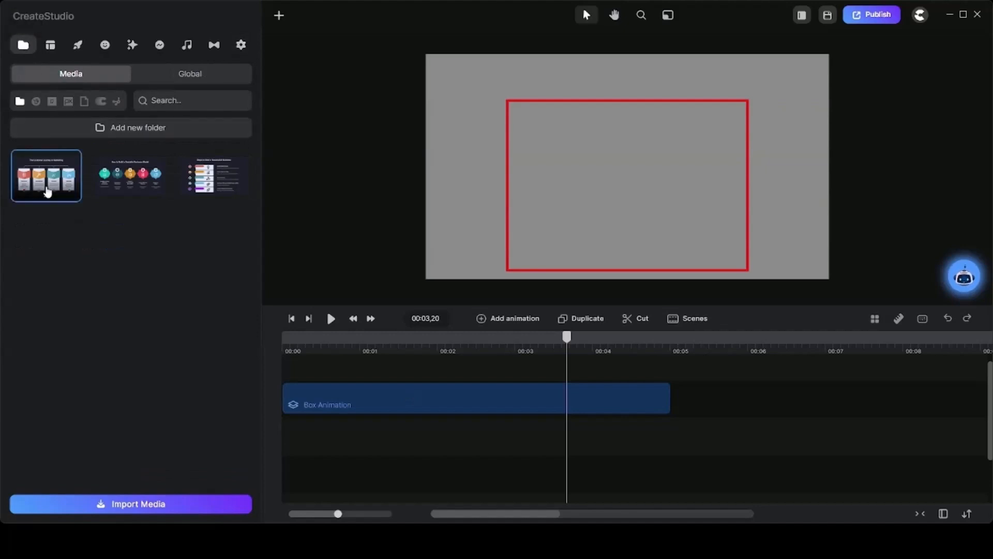
left_click_drag(47, 193, 301, 375)
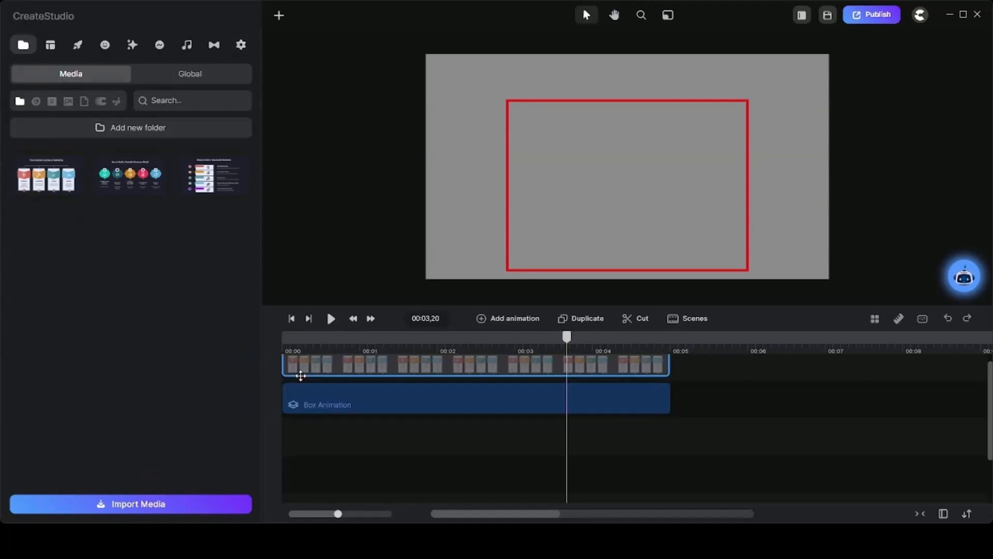